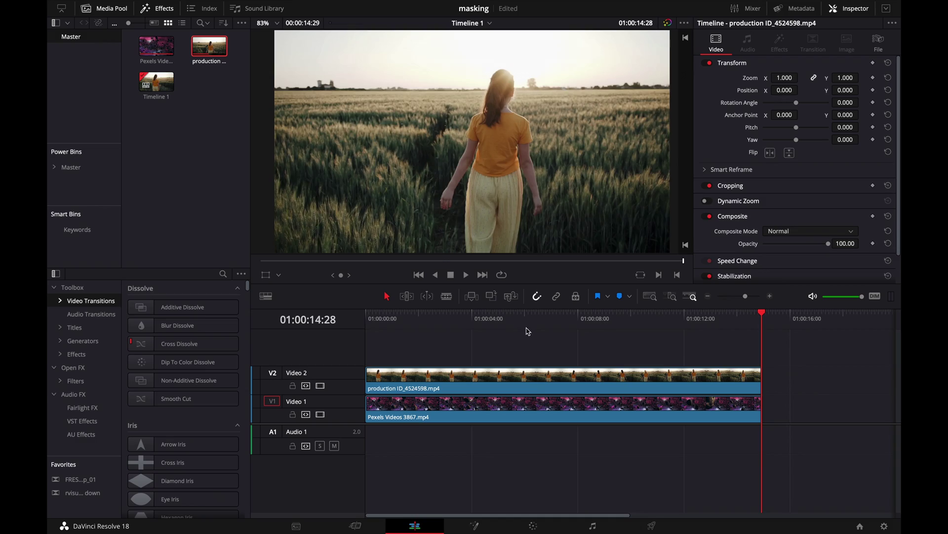
Step: Move the timeline playhead back to 01:00:06:12
{"action": "left_click_drag", "start_coordinate": [526, 331], "coordinate": [537, 326]}
Step: Open the Video 2 field clip in Fusion, showing MediaIn1 in the left viewer
{"action": "left_click", "coordinate": [549, 377]}
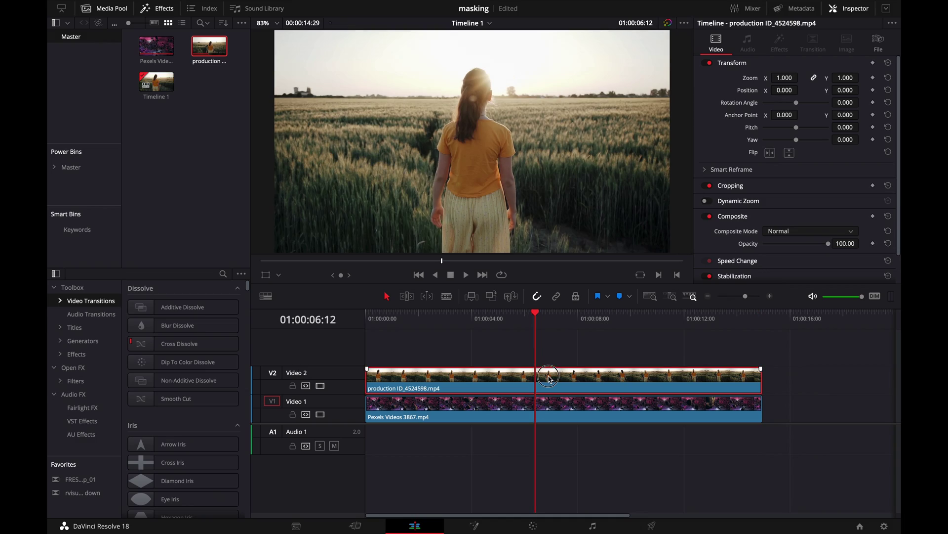
{"action": "left_click", "coordinate": [474, 525]}
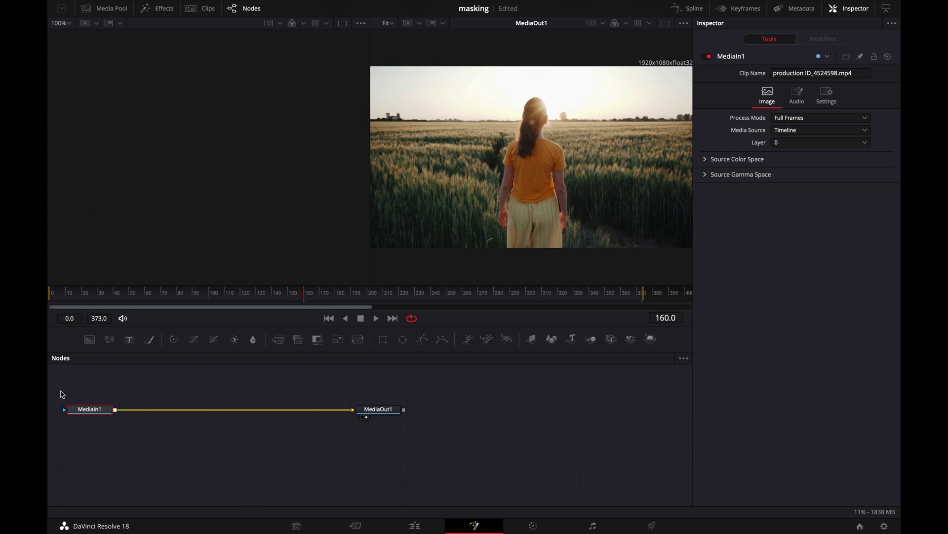
{"action": "key", "text": "1"}
Step: Insert a Magic Mask node between MediaIn1 and MediaOut1 and view it in the right viewer
{"action": "key", "text": "shift+space"}
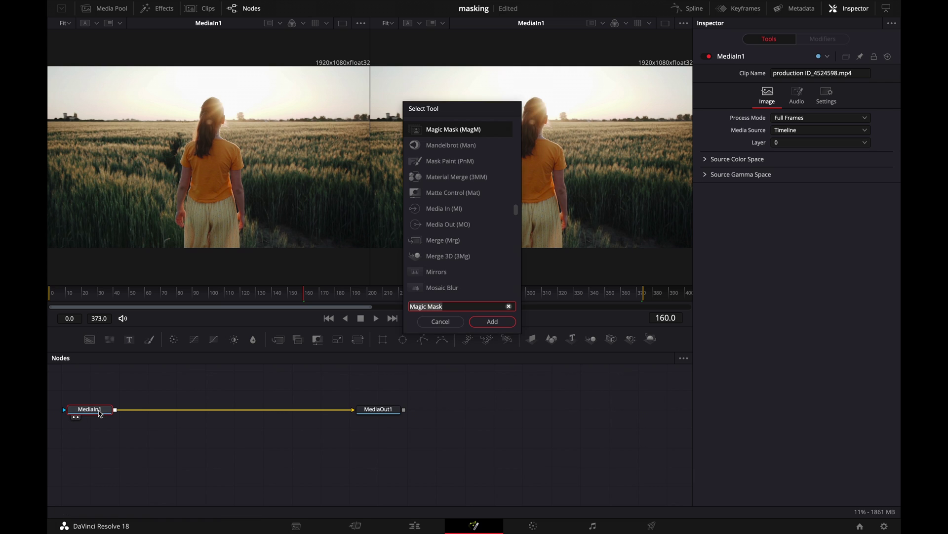
{"action": "left_click", "coordinate": [493, 322]}
{"action": "left_click_drag", "start_coordinate": [148, 409], "coordinate": [233, 413]}
{"action": "key", "text": "2"}
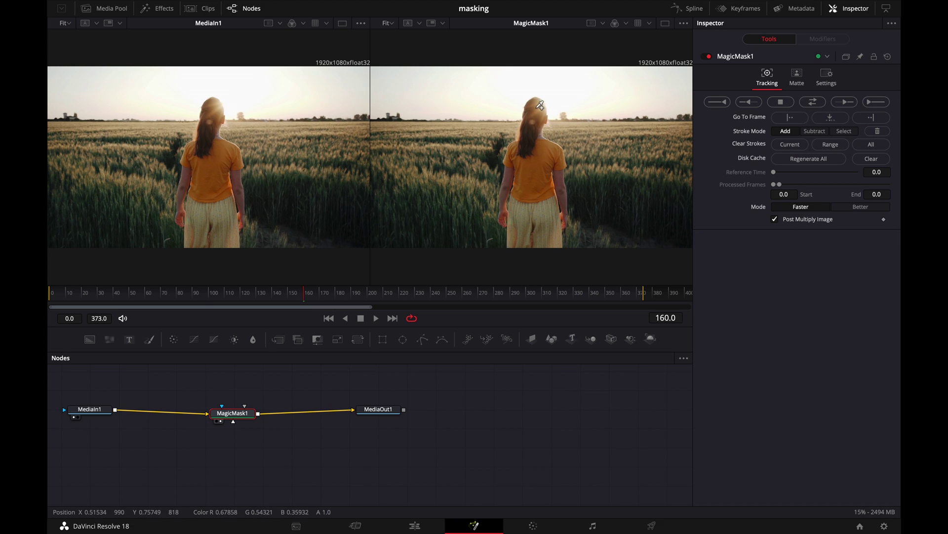
Step: Paint Magic Mask strokes down the woman's body and arm, plus one over the wheat
{"action": "mouse_move", "coordinate": [536, 102]}
{"action": "left_mouse_down"}
{"action": "mouse_move", "coordinate": [529, 144]}
{"action": "mouse_move", "coordinate": [548, 239]}
{"action": "left_mouse_up"}
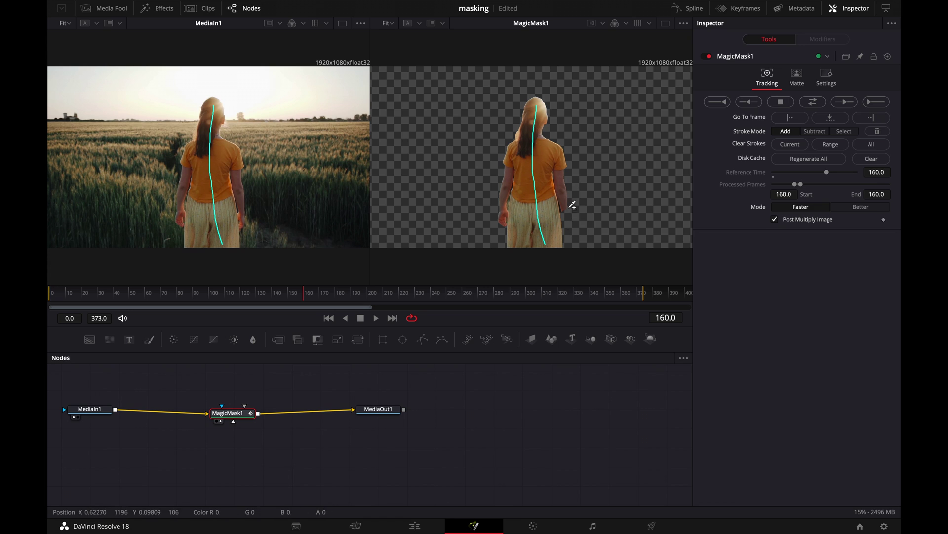
{"action": "left_click_drag", "start_coordinate": [564, 206], "coordinate": [569, 227]}
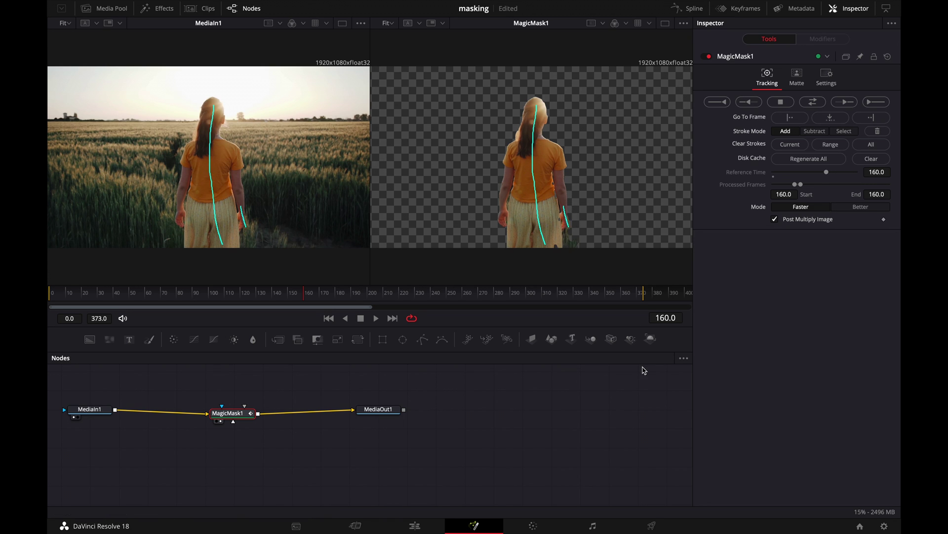
{"action": "key", "text": "ctrl+z"}
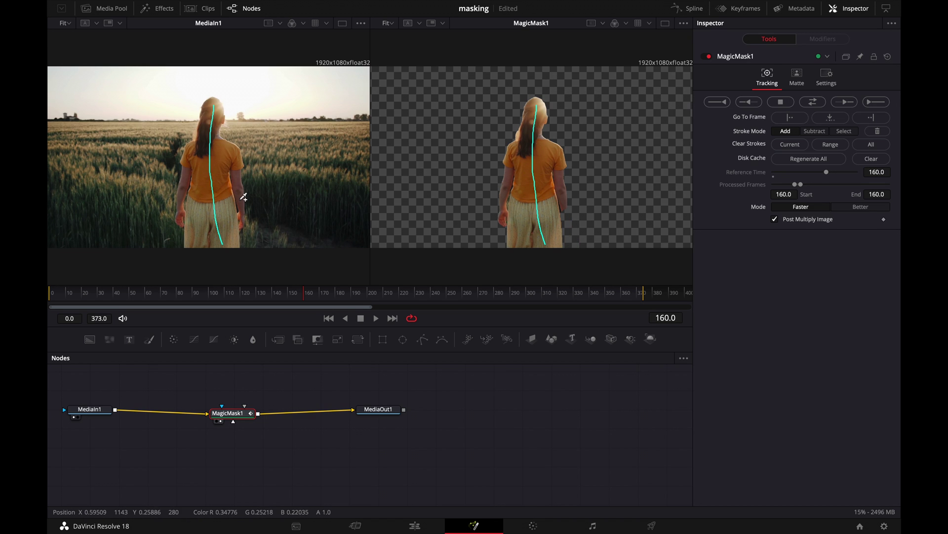
{"action": "left_click_drag", "start_coordinate": [241, 201], "coordinate": [243, 223]}
{"action": "left_click_drag", "start_coordinate": [302, 131], "coordinate": [330, 175]}
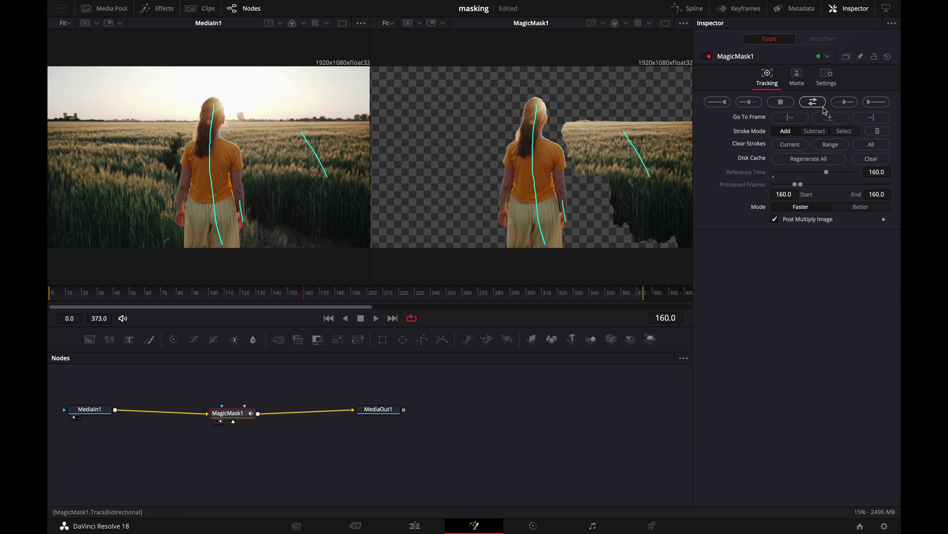
Step: Subtract the wheat, then undo those strokes and set the Magic Mask Mode to Better
{"action": "left_click", "coordinate": [810, 131]}
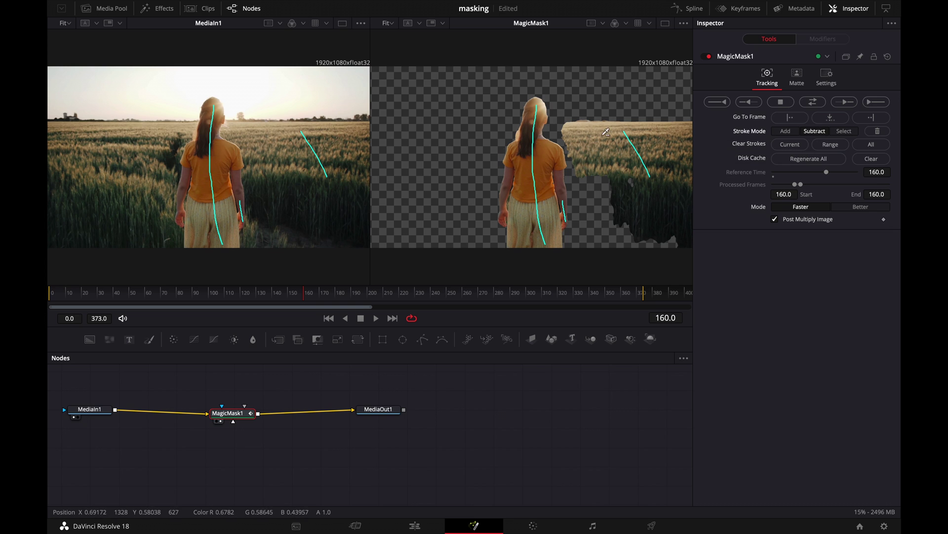
{"action": "left_click_drag", "start_coordinate": [639, 124], "coordinate": [611, 193]}
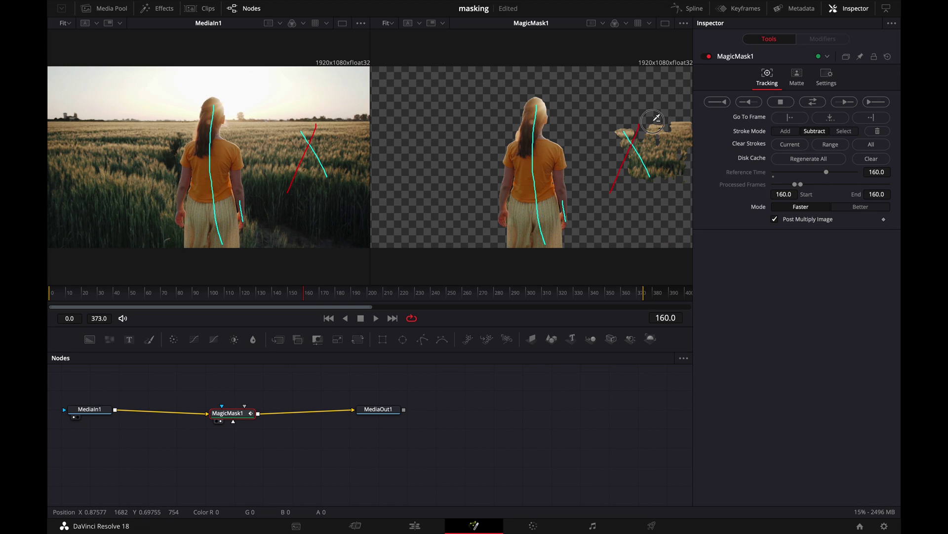
{"action": "left_click_drag", "start_coordinate": [653, 122], "coordinate": [664, 204]}
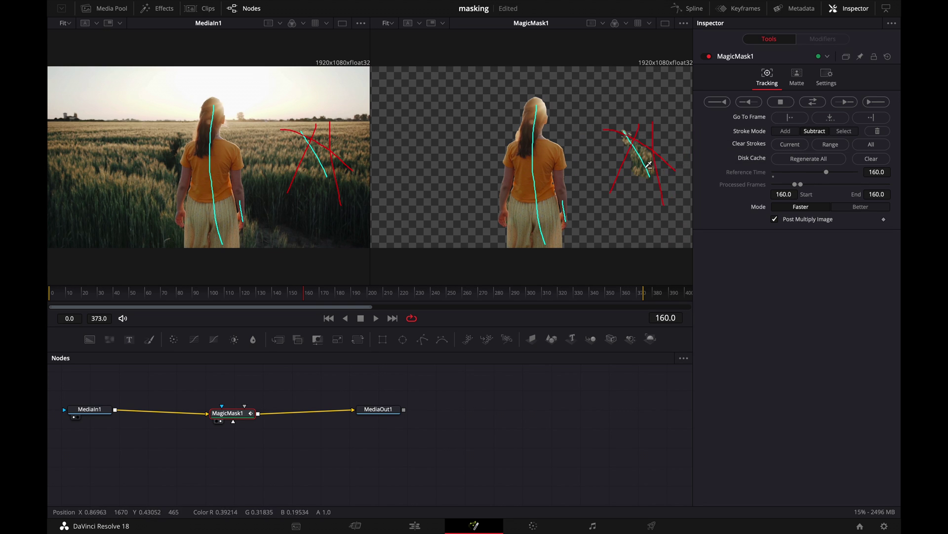
{"action": "key", "text": "ctrl+z"}
{"action": "key", "text": "ctrl+z"}
{"action": "key", "text": "ctrl+z"}
{"action": "key", "text": "ctrl+z"}
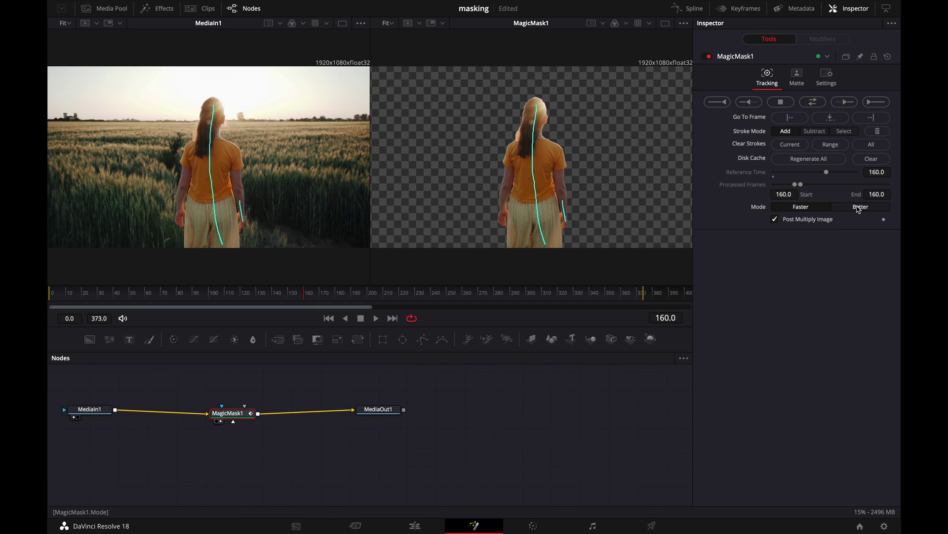
{"action": "left_click", "coordinate": [858, 208]}
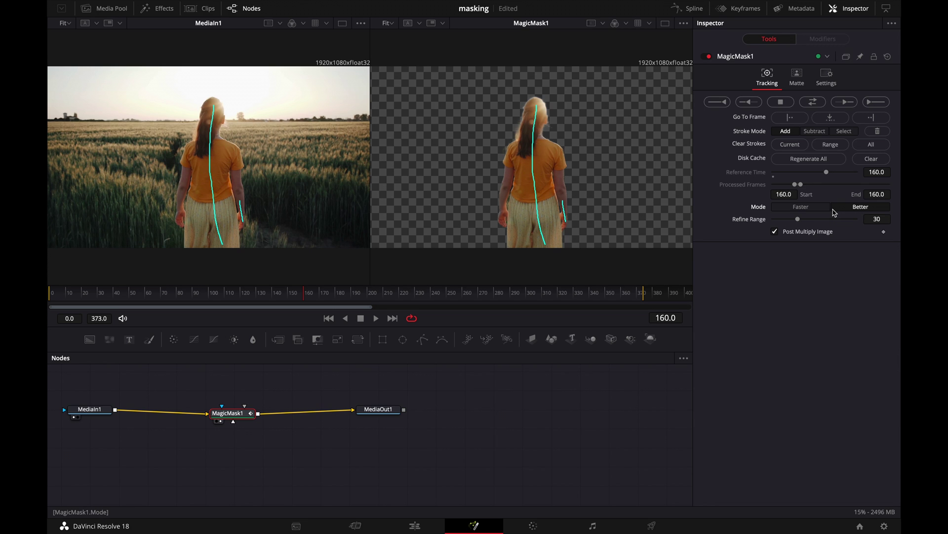
{"action": "left_click", "coordinate": [804, 78]}
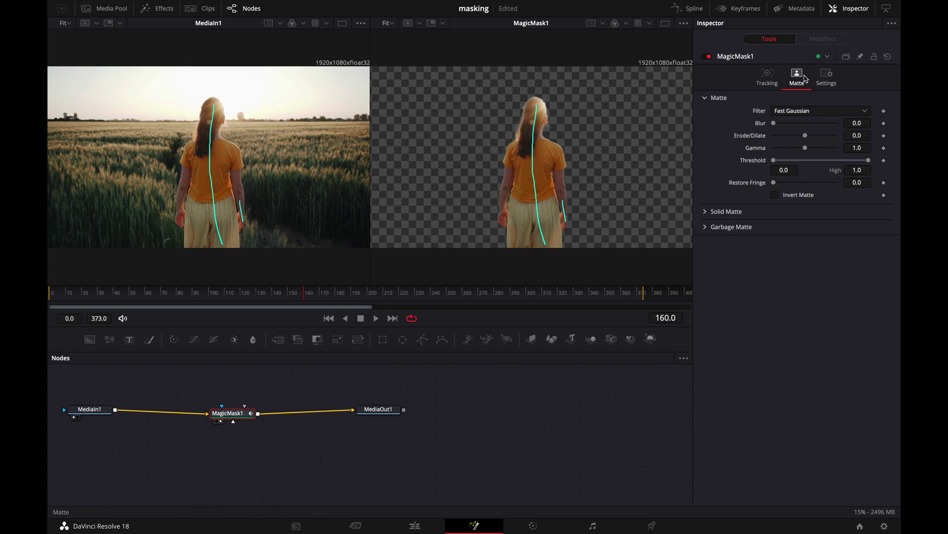
Step: Refine the matte with Blur 0.63, Erode/Dilate 0.0013 and Gamma 1.29
{"action": "mouse_move", "coordinate": [775, 127]}
{"action": "left_mouse_down"}
{"action": "mouse_move", "coordinate": [796, 121]}
{"action": "mouse_move", "coordinate": [781, 128]}
{"action": "left_mouse_up"}
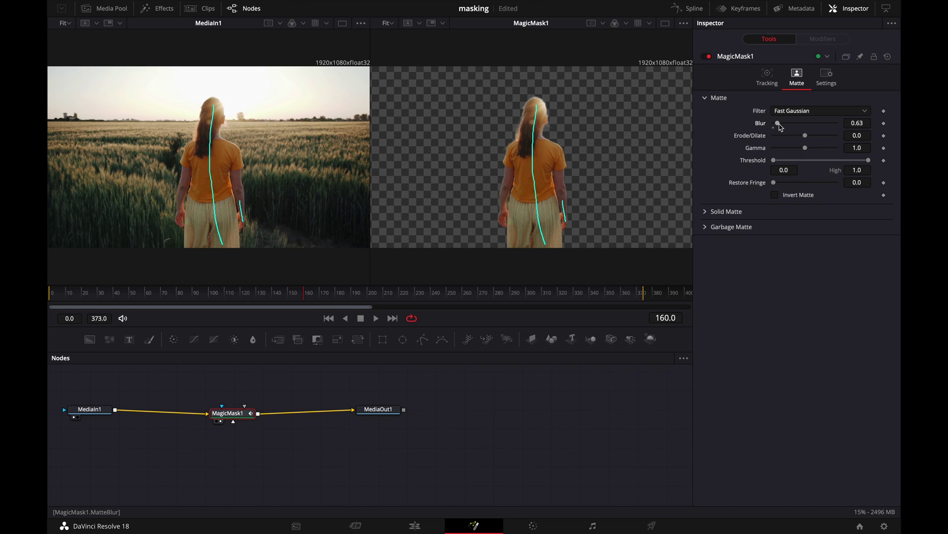
{"action": "left_click_drag", "start_coordinate": [805, 136], "coordinate": [806, 139]}
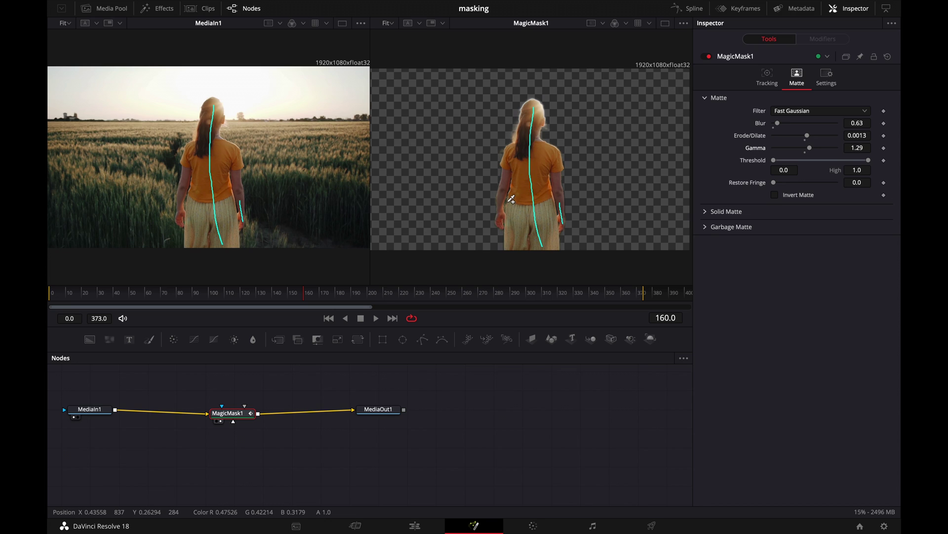
{"action": "left_click", "coordinate": [775, 77]}
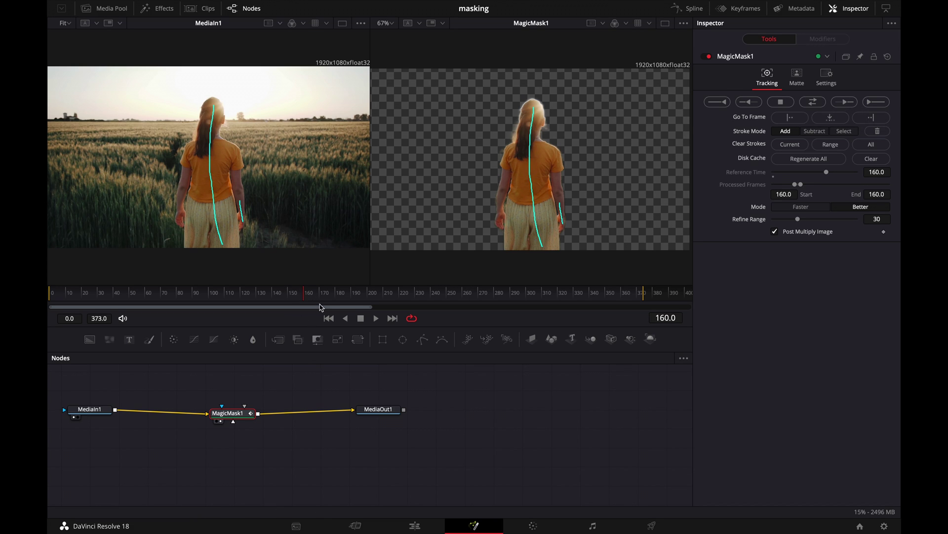
{"action": "key", "text": "Right"}
{"action": "key", "text": "Left"}
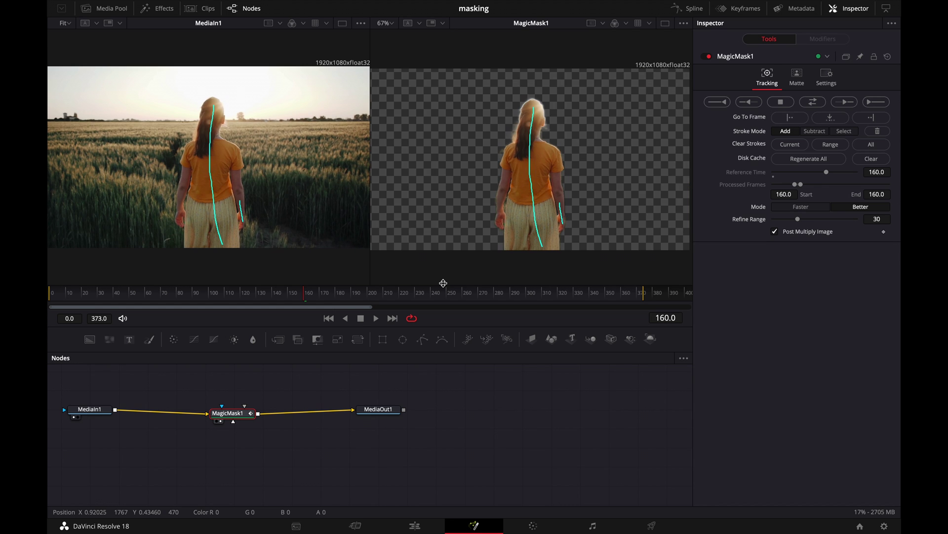
{"action": "left_click", "coordinate": [810, 103]}
Step: Scrub back through the composite on the Edit page, then bring the mug clip into Color
{"action": "left_click", "coordinate": [404, 526]}
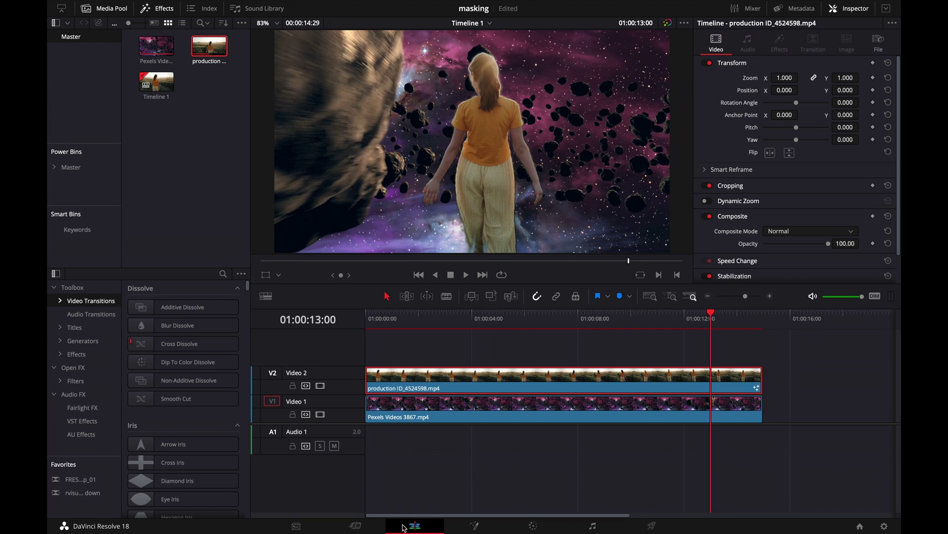
{"action": "left_click_drag", "start_coordinate": [541, 325], "coordinate": [439, 328]}
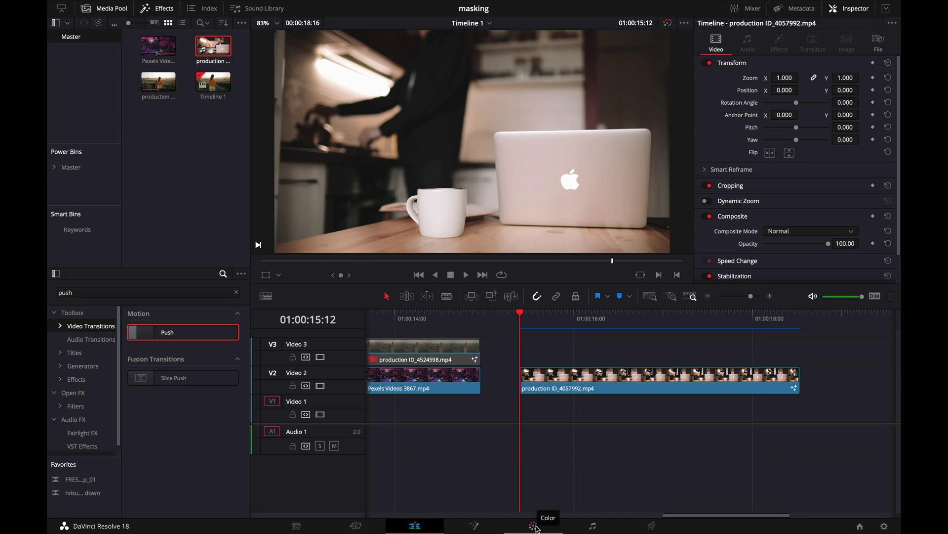
{"action": "left_click", "coordinate": [535, 527]}
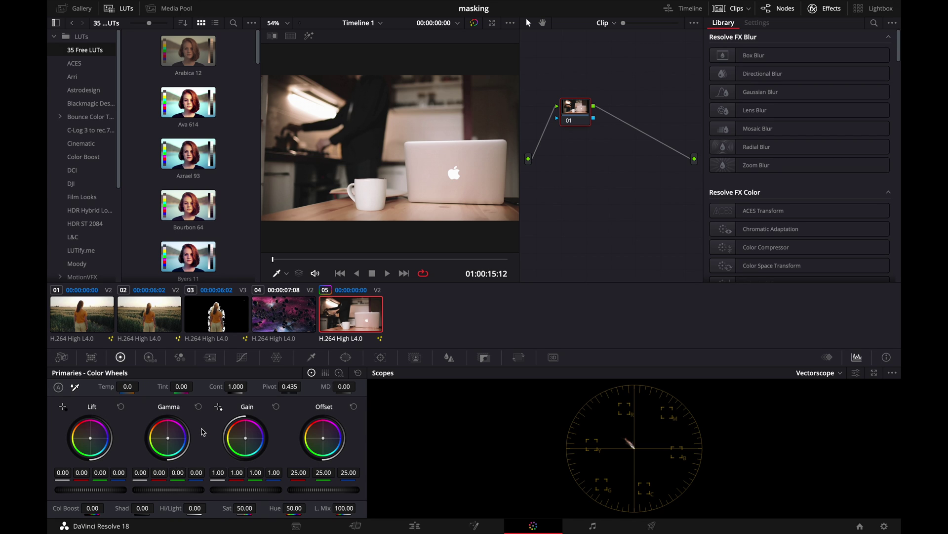
Step: Set Magic Mask to Better and paint strokes isolating the pink mug
{"action": "left_click", "coordinate": [423, 355]}
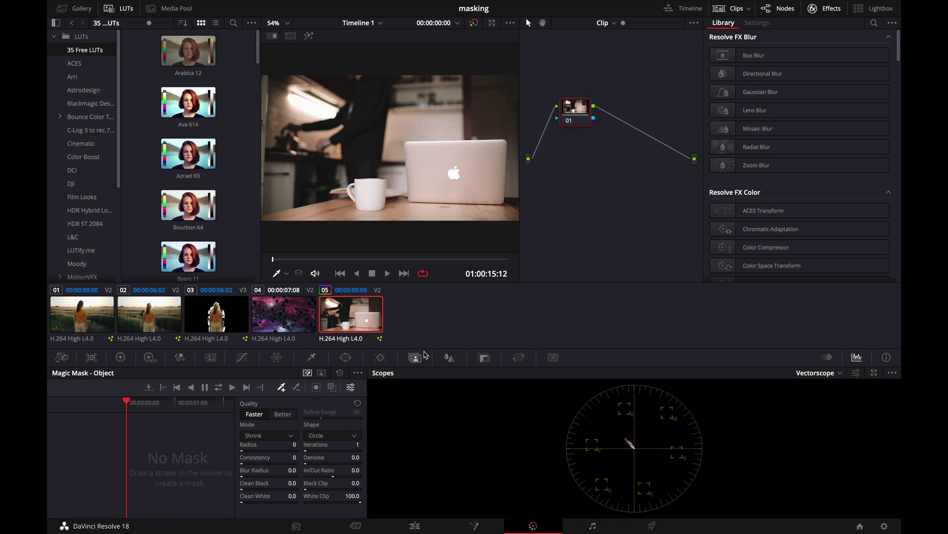
{"action": "left_click", "coordinate": [284, 414]}
{"action": "left_click_drag", "start_coordinate": [362, 182], "coordinate": [382, 205]}
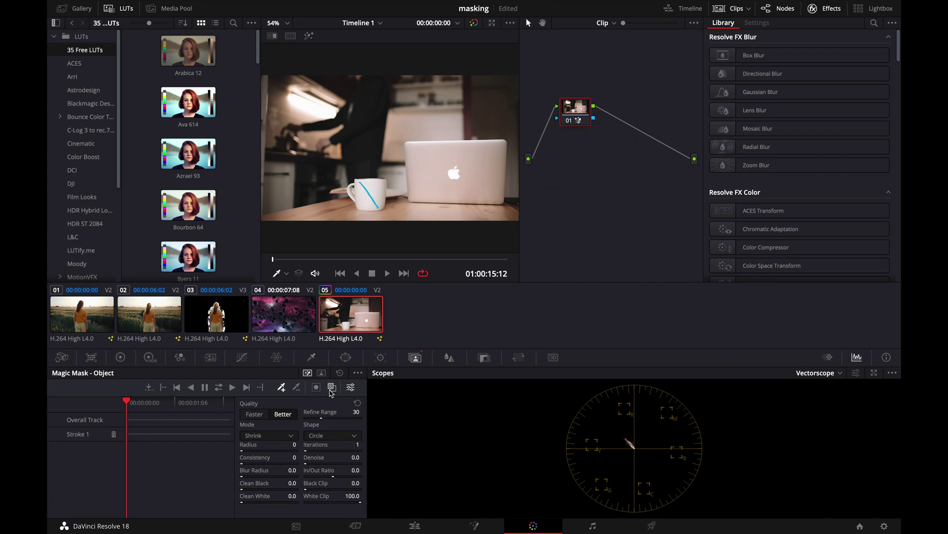
{"action": "left_click", "coordinate": [332, 390]}
{"action": "left_click_drag", "start_coordinate": [359, 195], "coordinate": [354, 191]}
Step: Add a serial node and track the mug mask forward through the clip
{"action": "key", "text": "alt+s"}
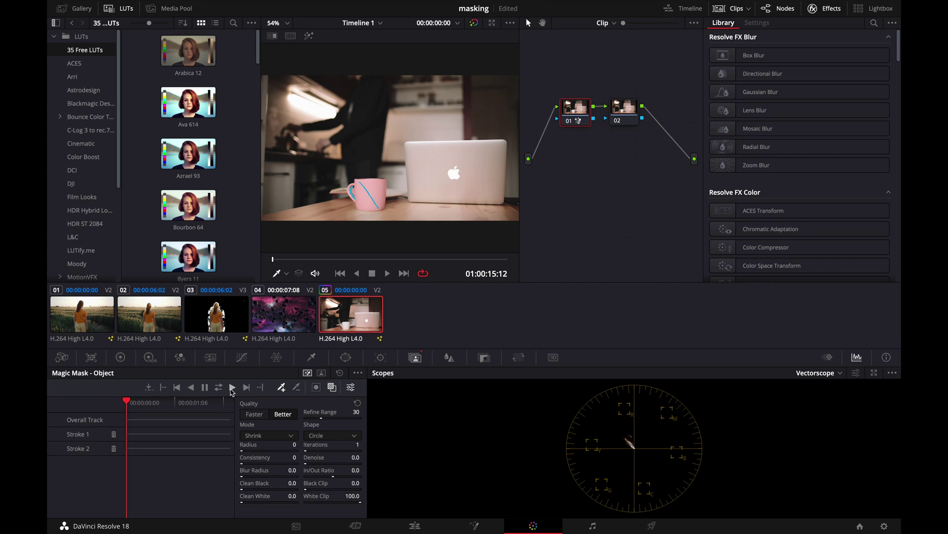
{"action": "left_click", "coordinate": [232, 387]}
{"action": "left_click", "coordinate": [121, 357]}
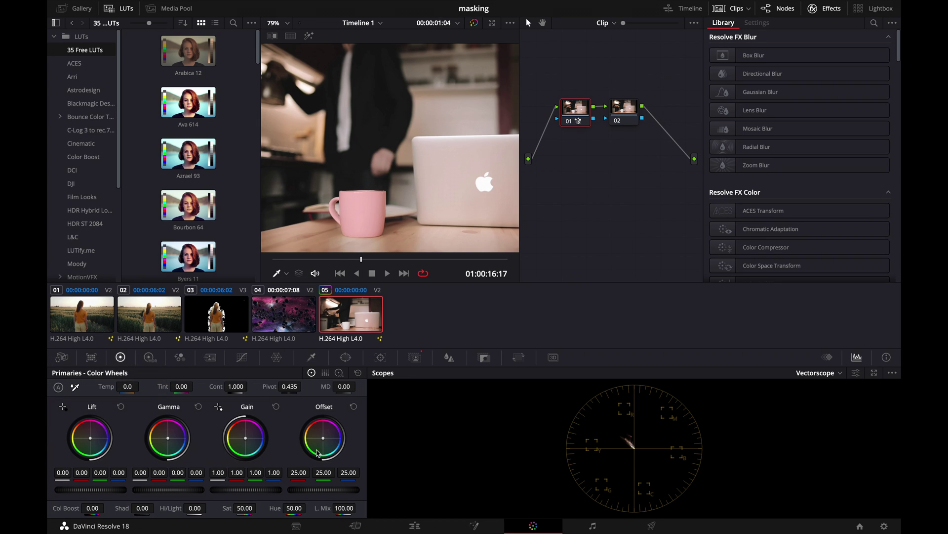
Step: Shift node 02's Offset so the masked mug turns from pink to orange-yellow
{"action": "left_click_drag", "start_coordinate": [300, 489], "coordinate": [103, 483]}
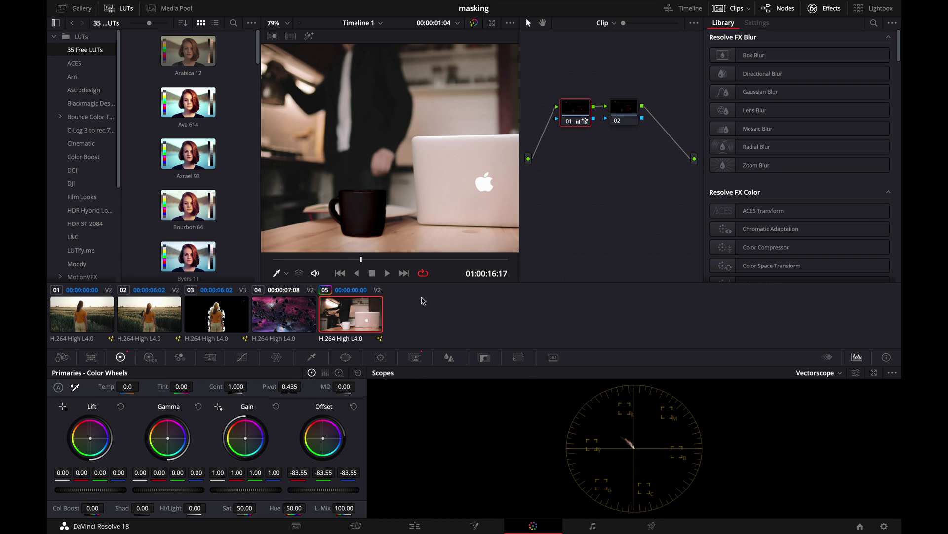
{"action": "left_click", "coordinate": [368, 205]}
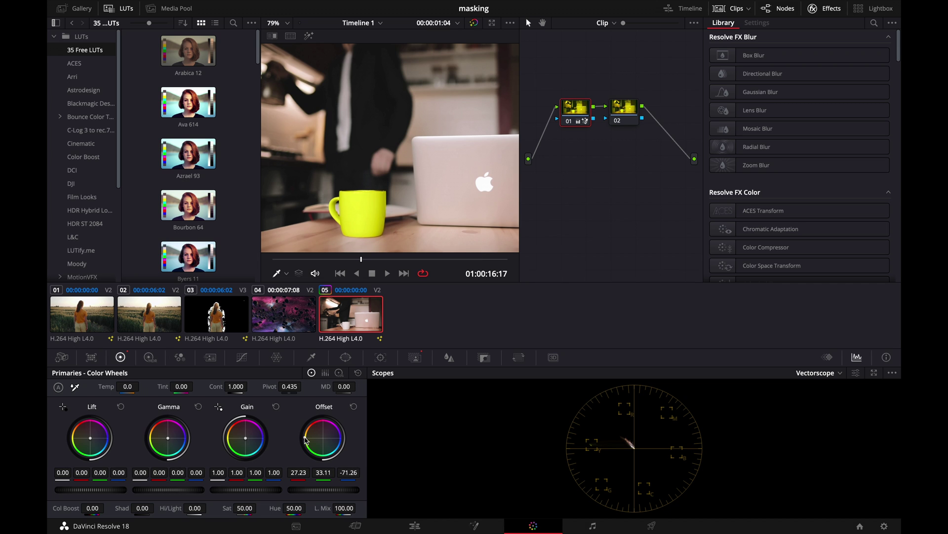
{"action": "left_click_drag", "start_coordinate": [304, 438], "coordinate": [306, 439]}
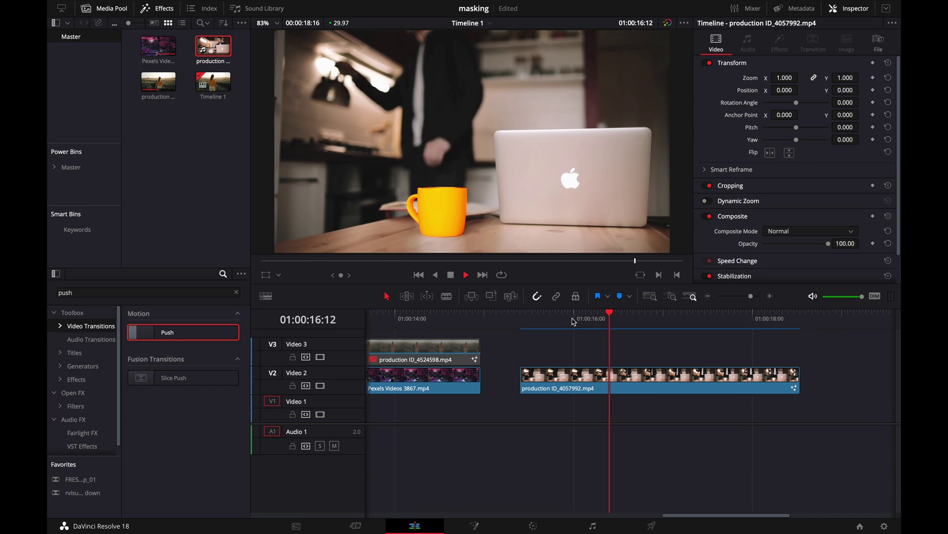
Step: Split the wheat-field clip at 01:00:21:08 with Ctrl+B
{"action": "left_click", "coordinate": [573, 321]}
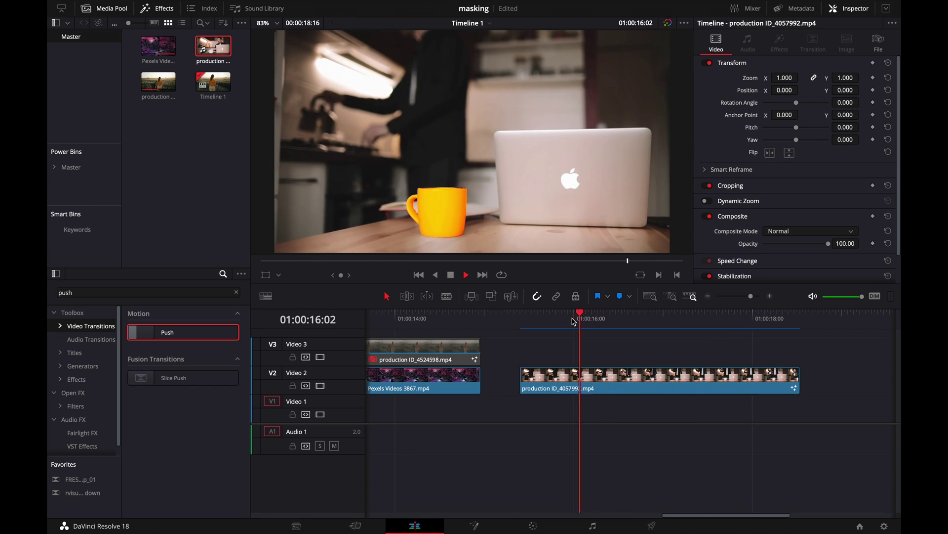
{"action": "key", "text": "space"}
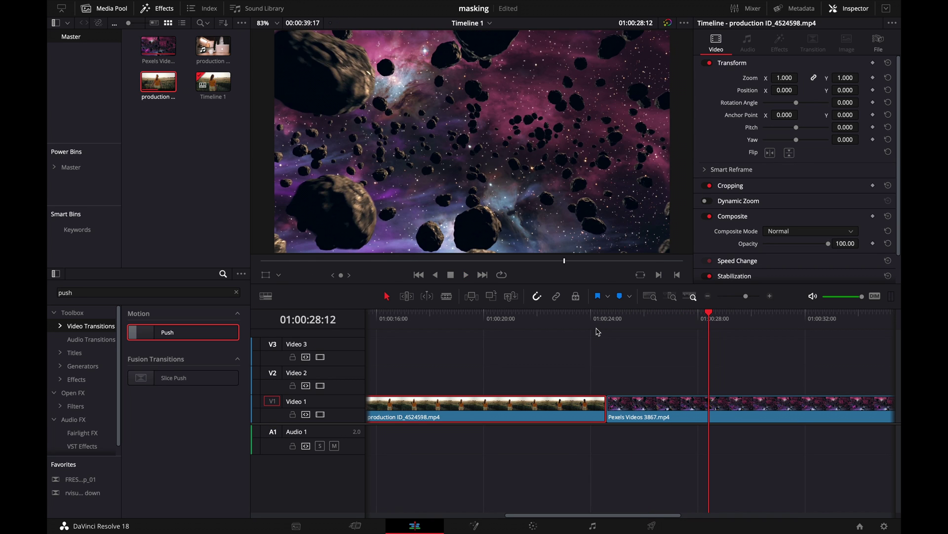
{"action": "left_click", "coordinate": [607, 321]}
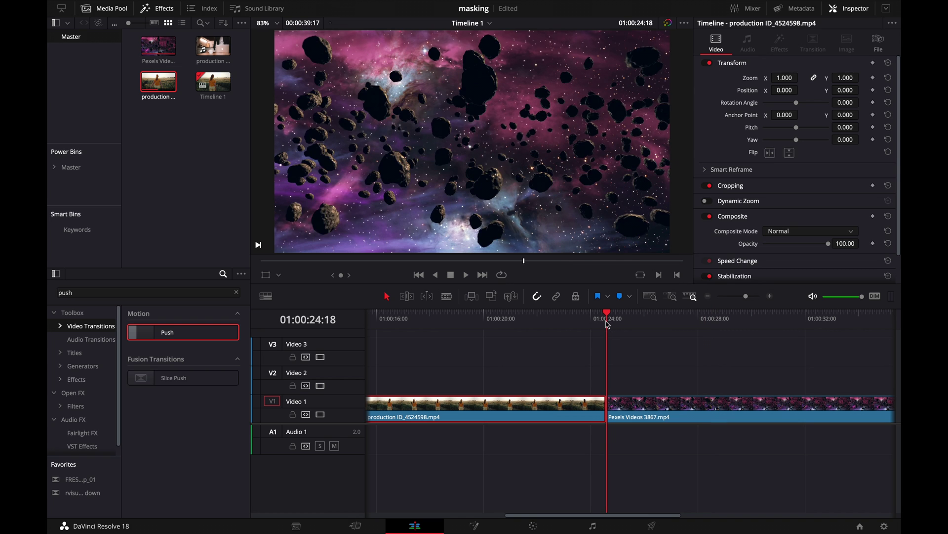
{"action": "left_click_drag", "start_coordinate": [607, 322], "coordinate": [530, 323]}
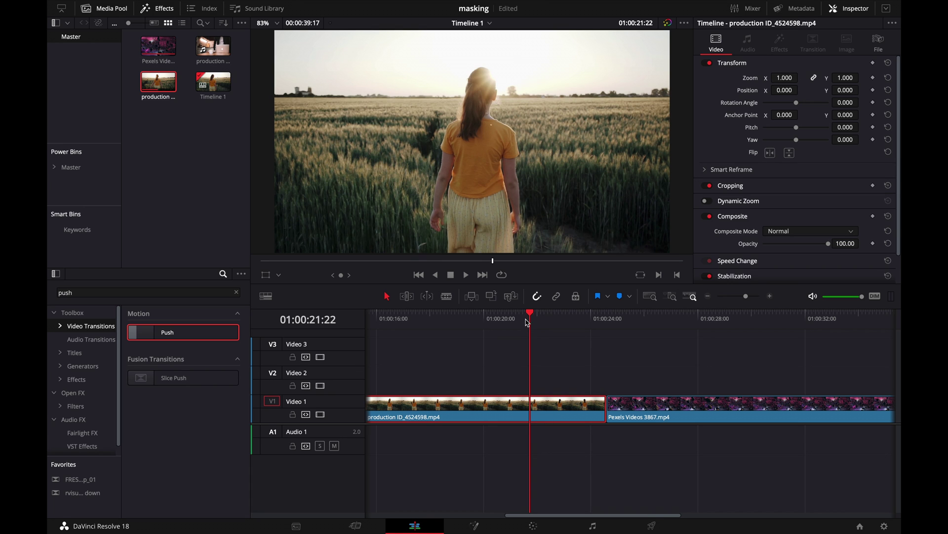
{"action": "left_click_drag", "start_coordinate": [528, 322], "coordinate": [518, 323]}
{"action": "key", "text": "ctrl+b"}
Step: Copy the right-hand piece onto Video 2 and open it in Fusion
{"action": "left_click", "coordinate": [553, 410]}
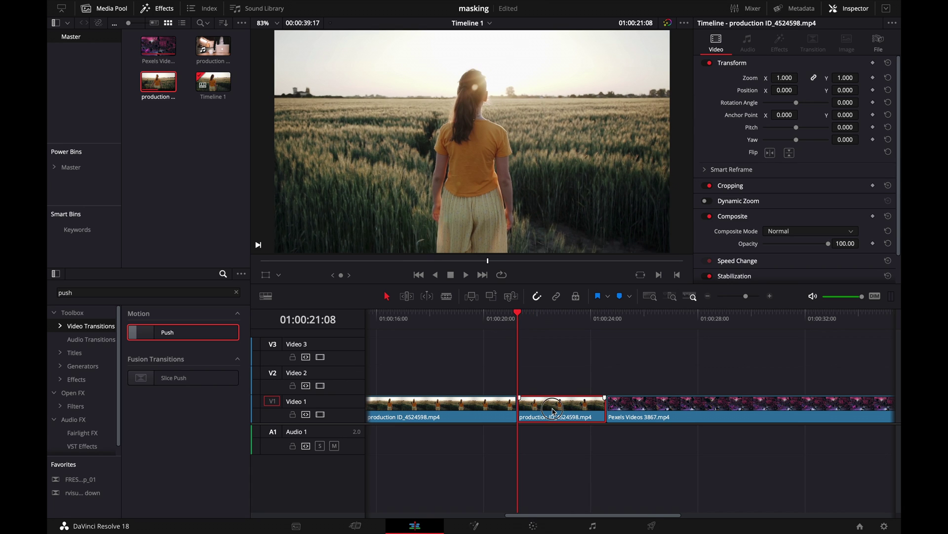
{"action": "left_click_drag", "start_coordinate": [552, 393], "coordinate": [553, 378]}
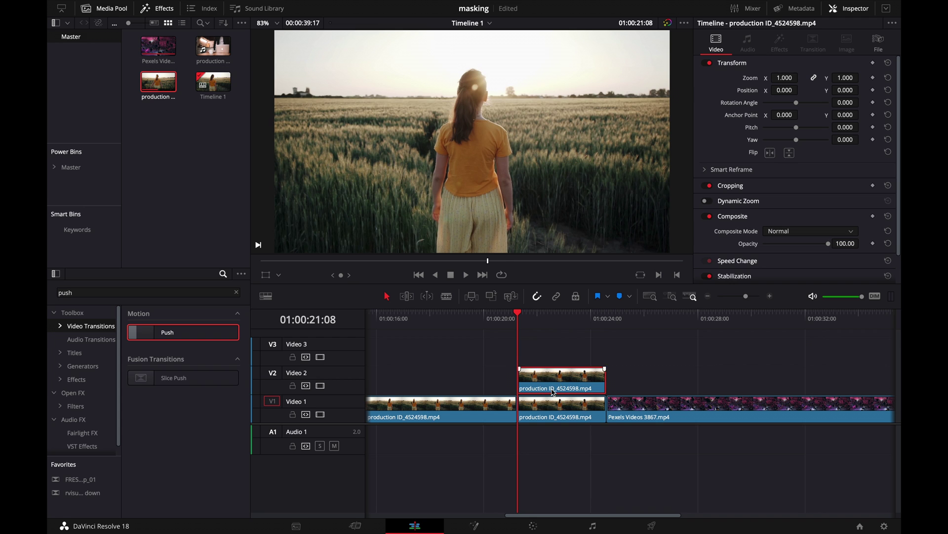
{"action": "left_click", "coordinate": [558, 378]}
{"action": "left_click", "coordinate": [475, 525]}
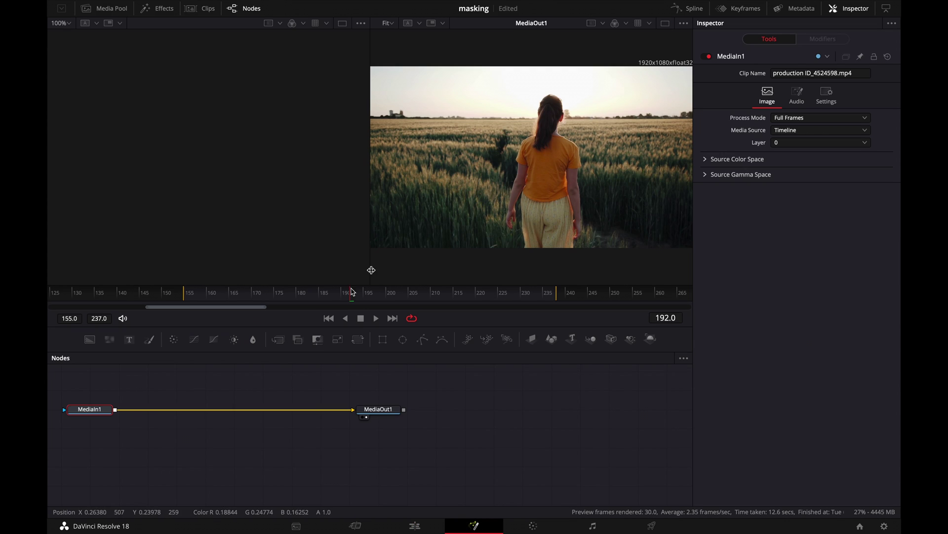
Step: Add a Magic Mask on the girl, track it bidirectionally, and return to 01:00:22:24 on the Edit page
{"action": "key", "text": "shift+space"}
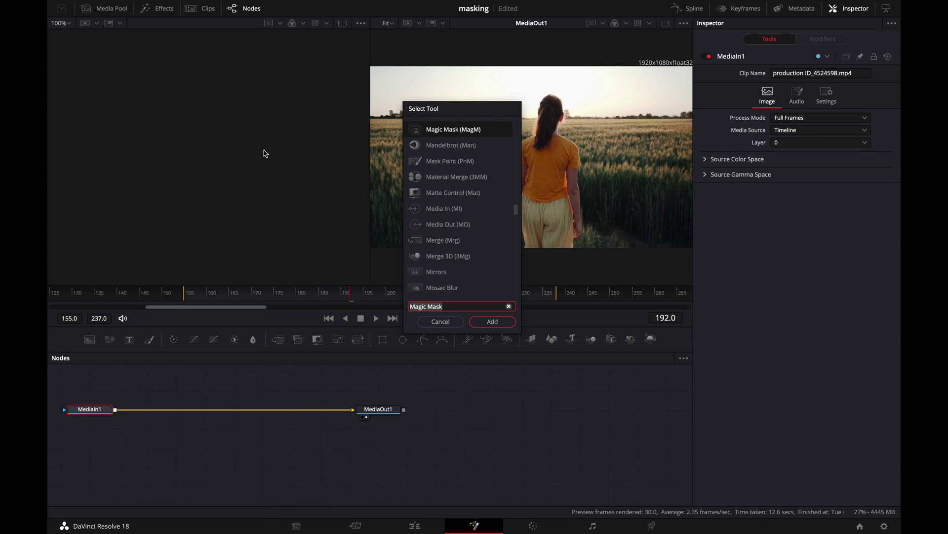
{"action": "key", "text": "Return"}
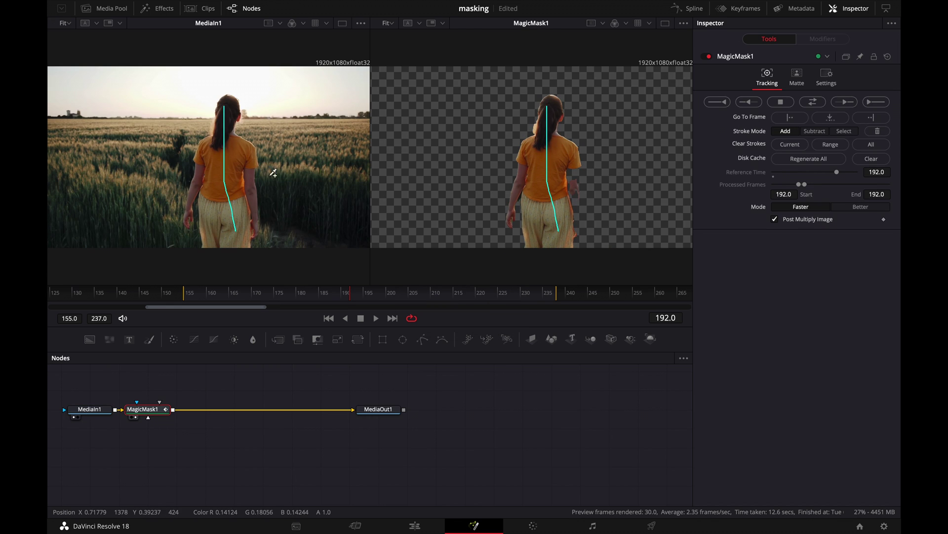
{"action": "left_click_drag", "start_coordinate": [248, 167], "coordinate": [258, 230]}
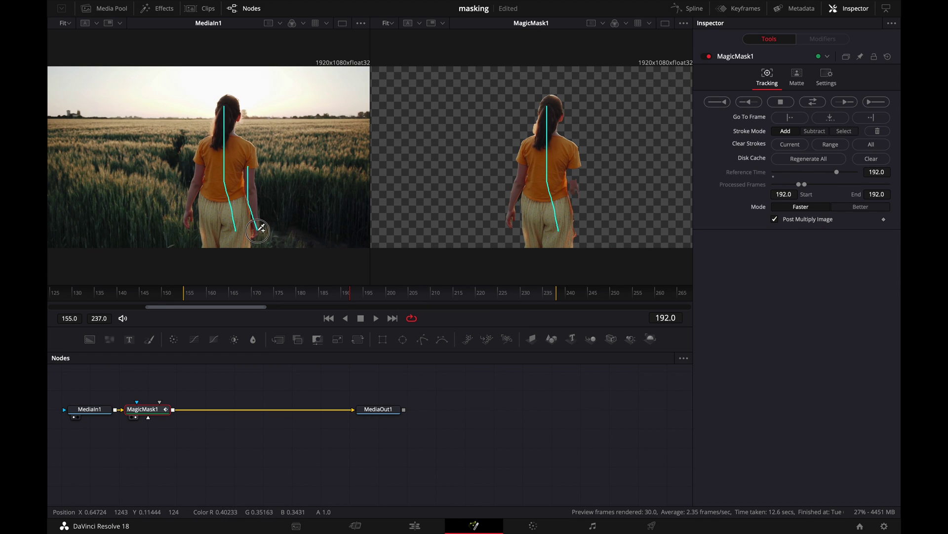
{"action": "left_click", "coordinate": [806, 102]}
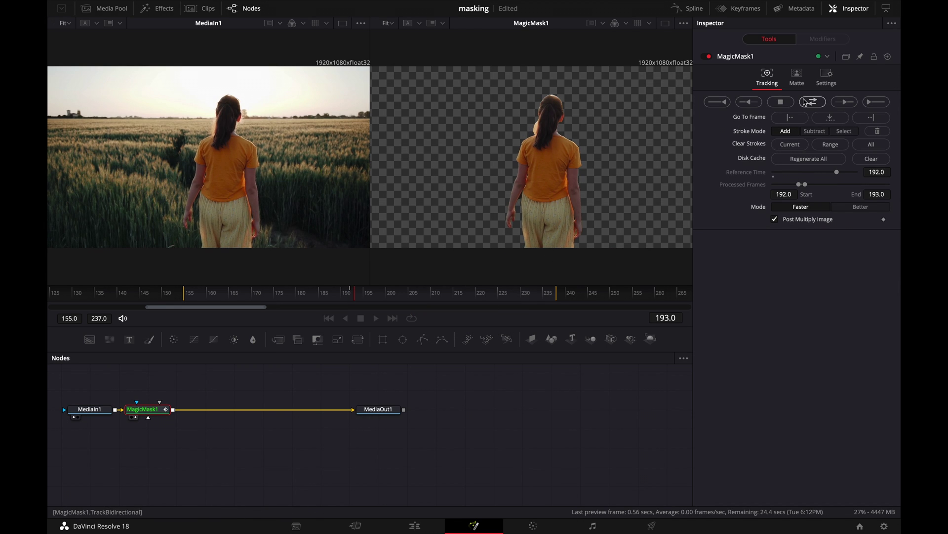
{"action": "left_click", "coordinate": [404, 531]}
{"action": "left_click_drag", "start_coordinate": [552, 319], "coordinate": [560, 324]}
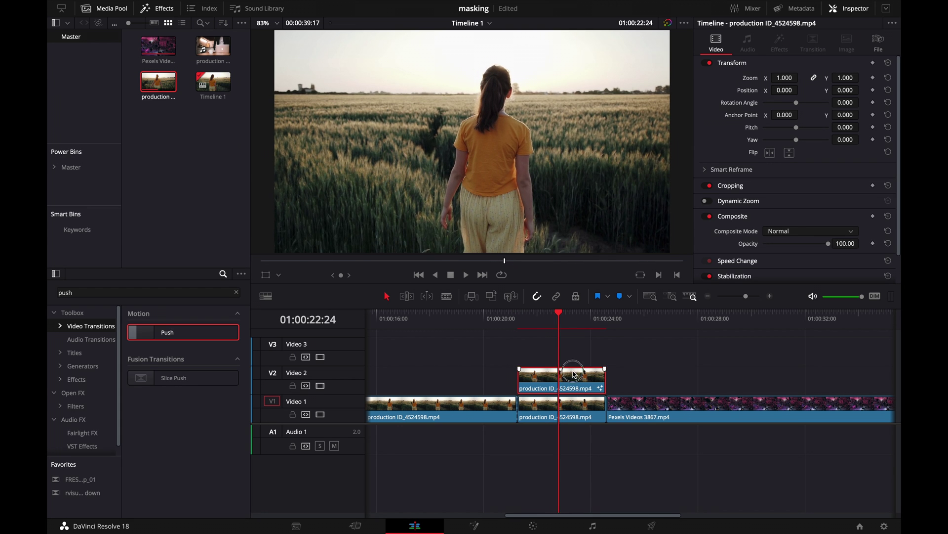
Step: Start the asteroid clip earlier on V1 and add a Slide Right transition with motion blur at 360° shutter angle
{"action": "mouse_move", "coordinate": [608, 407]}
{"action": "left_mouse_down"}
{"action": "mouse_move", "coordinate": [591, 410]}
{"action": "mouse_move", "coordinate": [641, 413]}
{"action": "mouse_move", "coordinate": [616, 415]}
{"action": "left_mouse_up"}
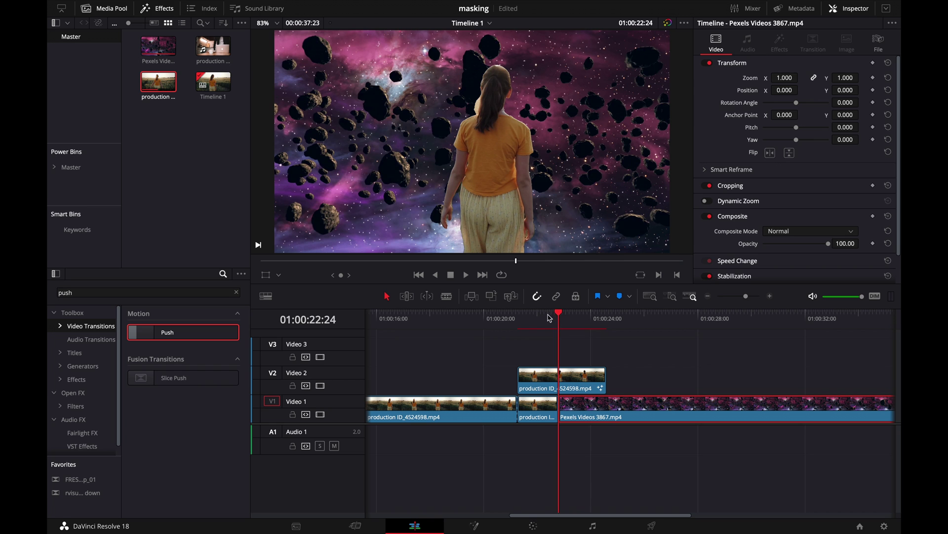
{"action": "left_click_drag", "start_coordinate": [556, 317], "coordinate": [535, 317]}
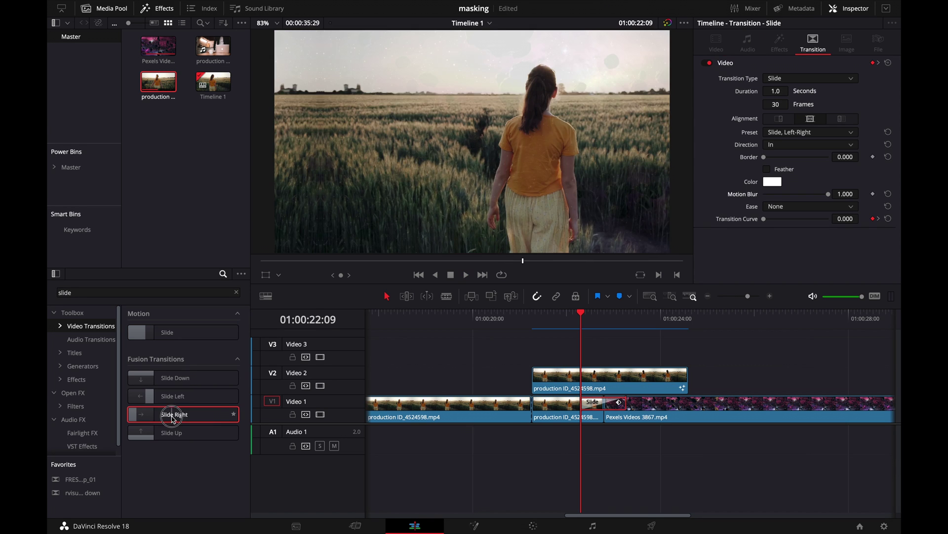
{"action": "left_click_drag", "start_coordinate": [172, 419], "coordinate": [593, 405]}
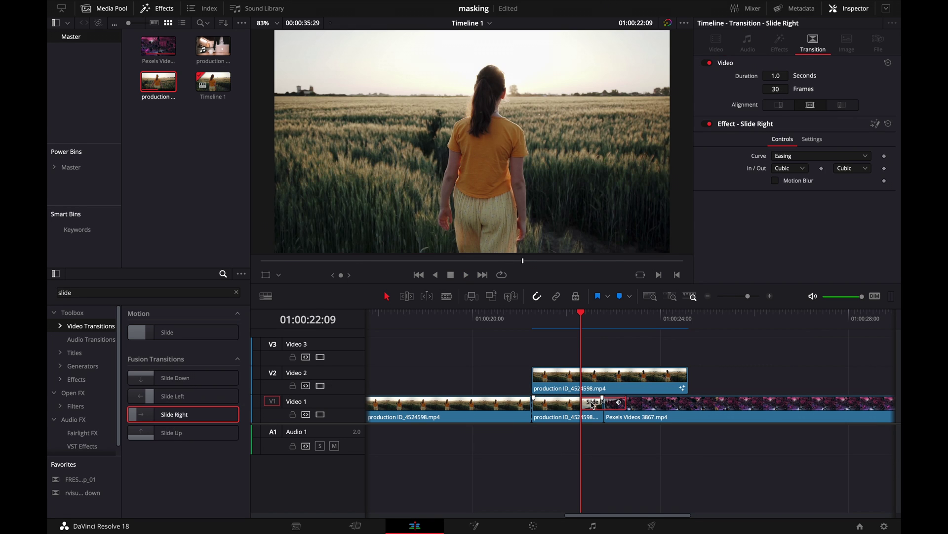
{"action": "left_click", "coordinate": [775, 181]}
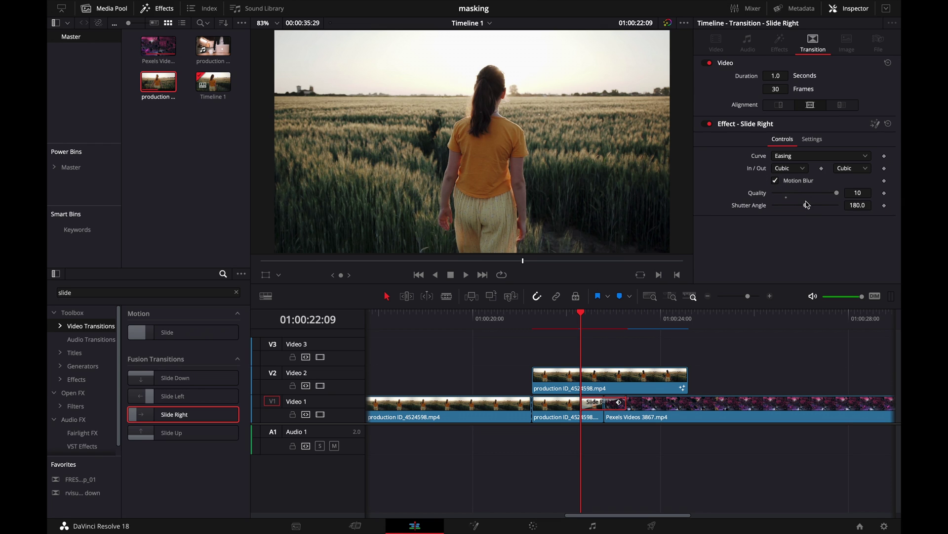
{"action": "left_click_drag", "start_coordinate": [806, 205], "coordinate": [838, 205]}
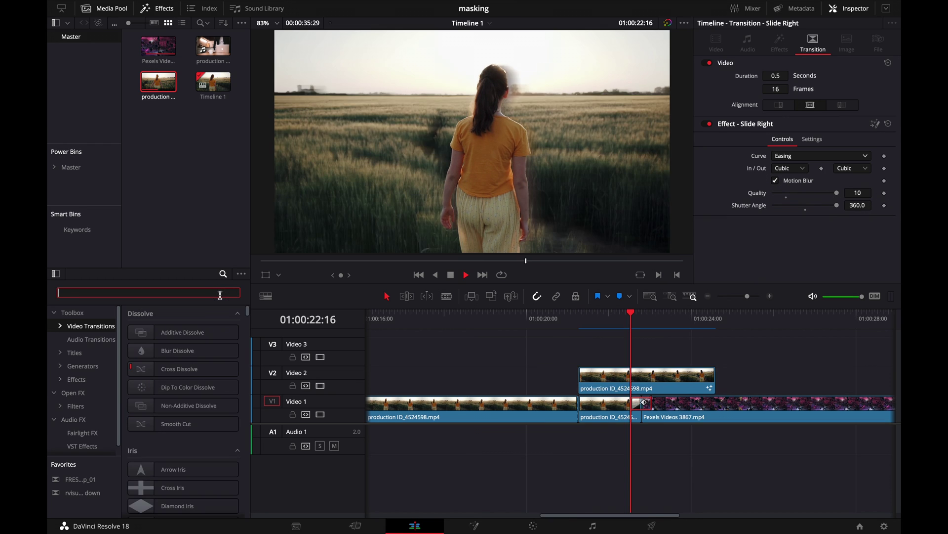
Step: Add a Push transition to the end of the masked girl clip with Motion Blur 0.260
{"action": "type", "text": "push"}
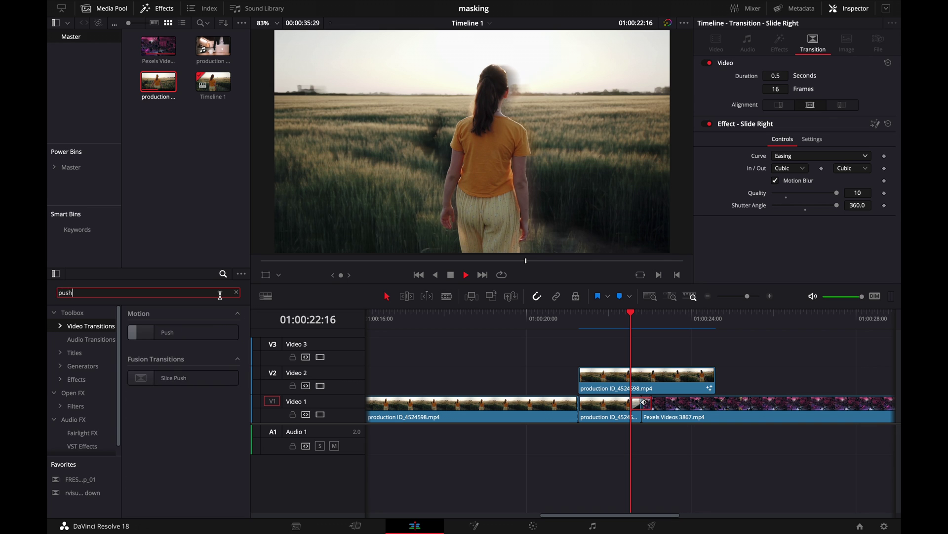
{"action": "left_click_drag", "start_coordinate": [178, 332], "coordinate": [684, 374]}
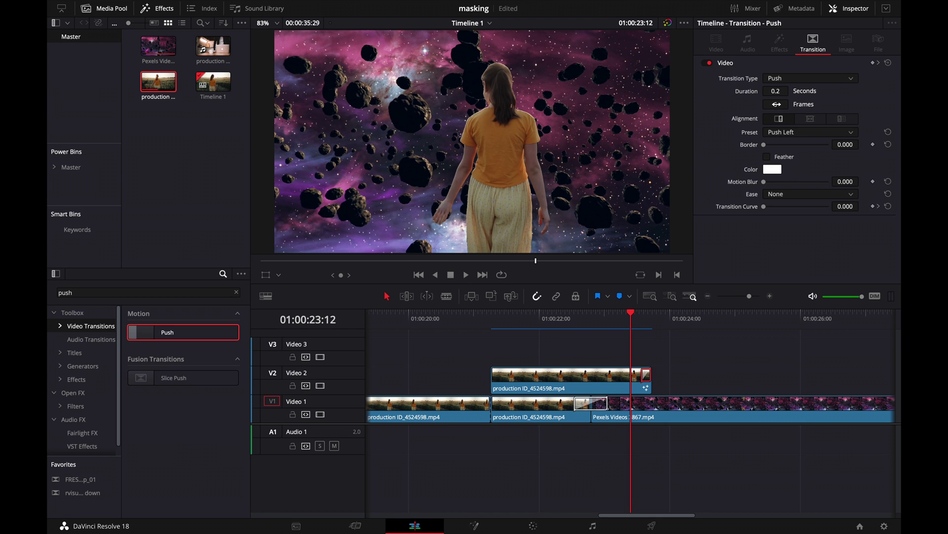
{"action": "left_click_drag", "start_coordinate": [764, 182], "coordinate": [781, 181]}
Step: Play back the Push transition to review it, then park the playhead at 01:00:22:06
{"action": "left_click", "coordinate": [587, 316]}
{"action": "key", "text": "space"}
{"action": "left_click", "coordinate": [549, 318]}
{"action": "left_click", "coordinate": [450, 326]}
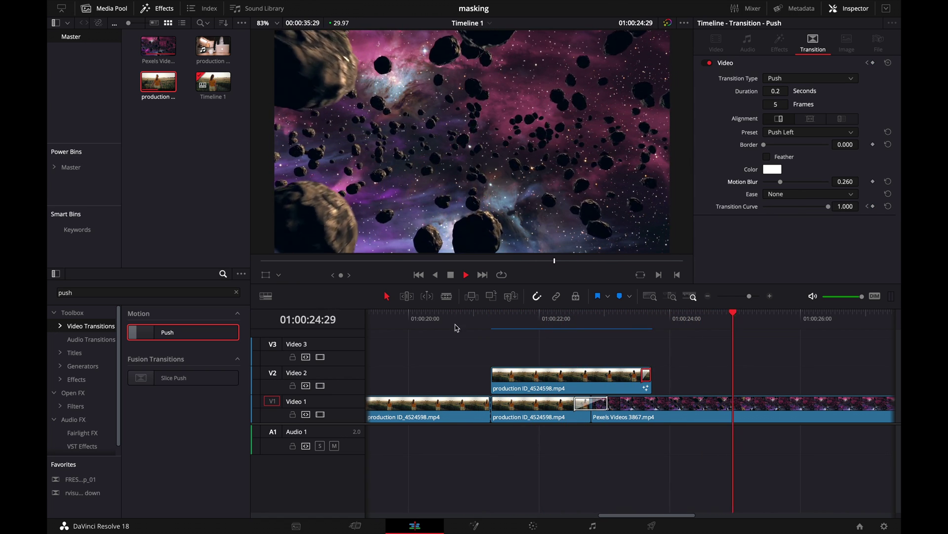
{"action": "key", "text": "space"}
{"action": "left_click", "coordinate": [553, 319]}
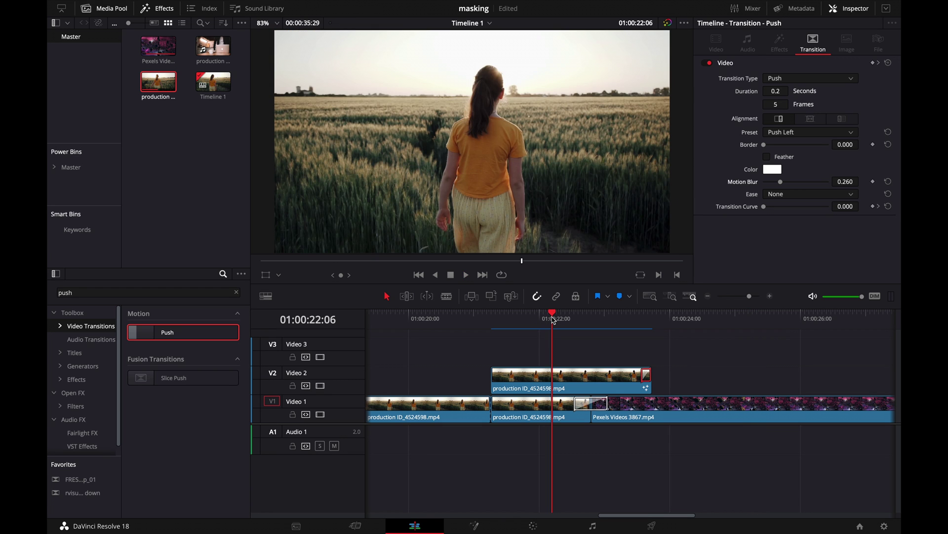